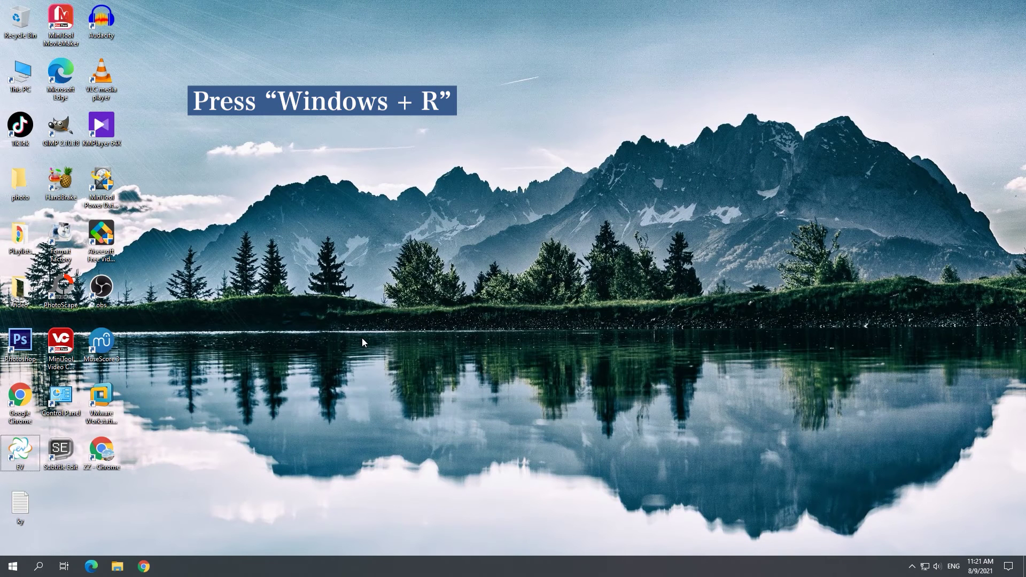
Step: Run mmsys.cpl and tick Disable all sound effects in the Speakers' Enhancements properties
key(super+r)
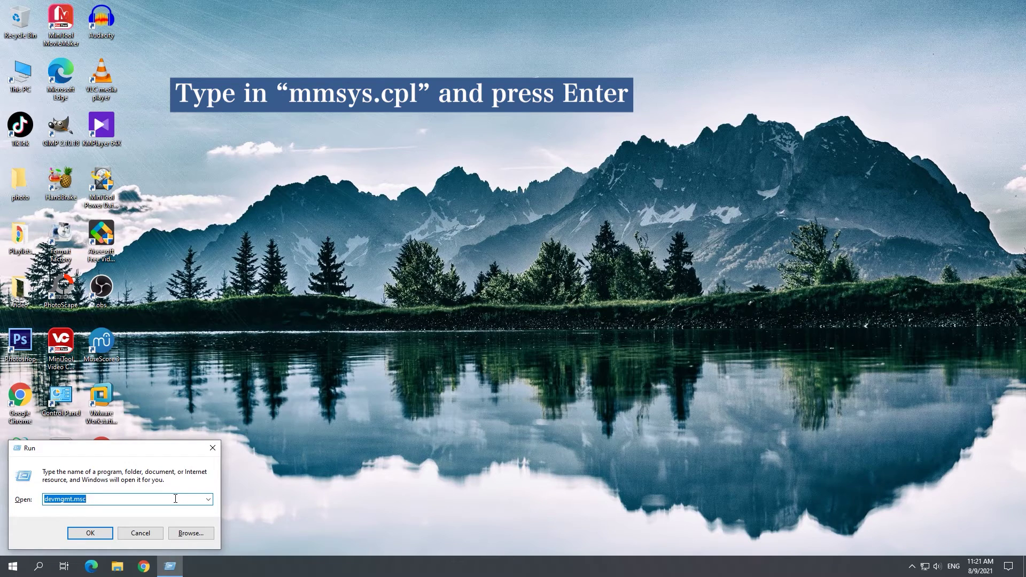
text(mmsys.cpl)
click(94, 533)
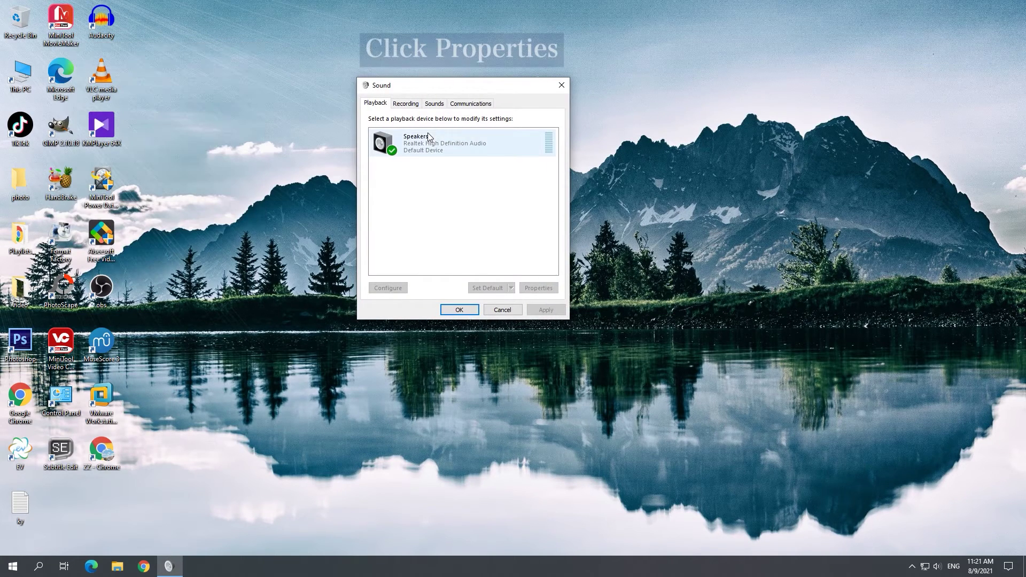
right_click(419, 140)
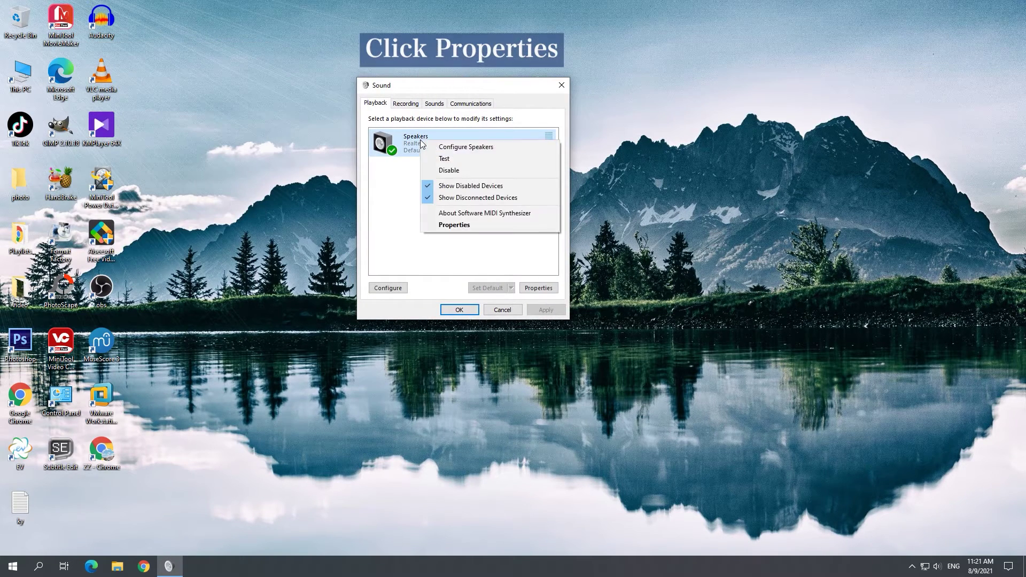
click(473, 225)
click(459, 150)
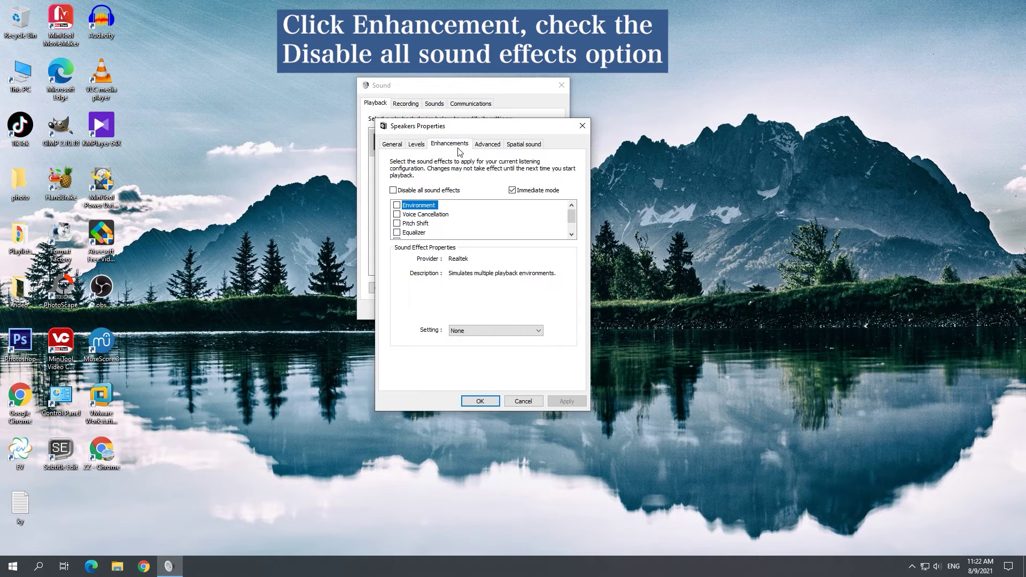
click(393, 191)
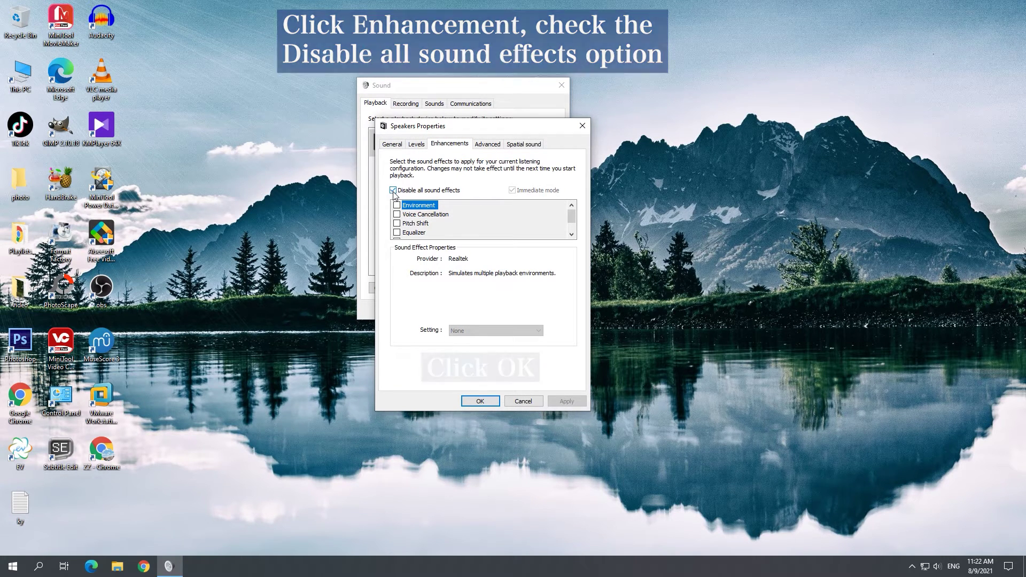
click(480, 401)
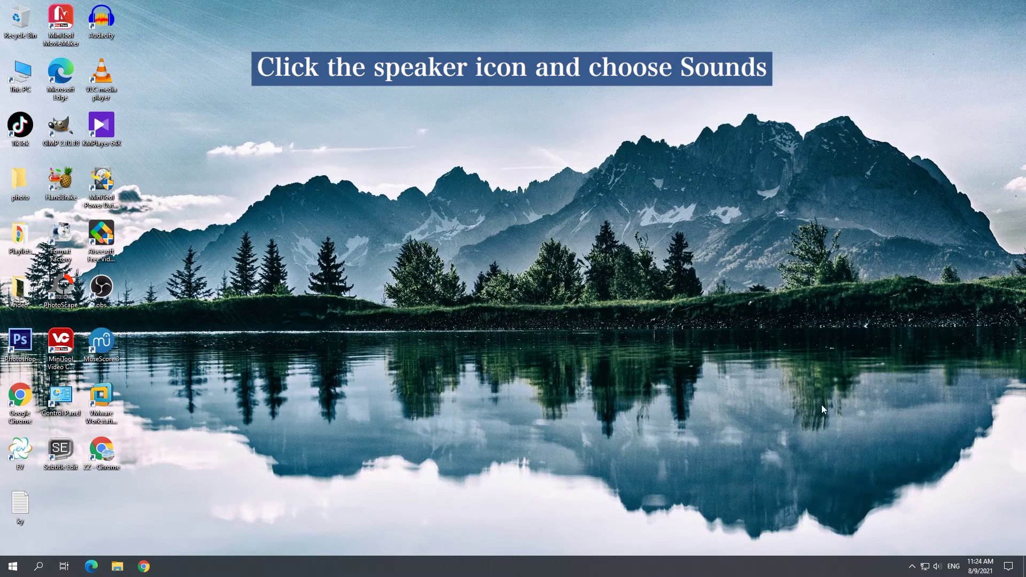
Step: From the tray's Sounds window, set the Speakers' Advanced default format to 16 bit, 44100 Hz (CD Quality)
right_click(938, 567)
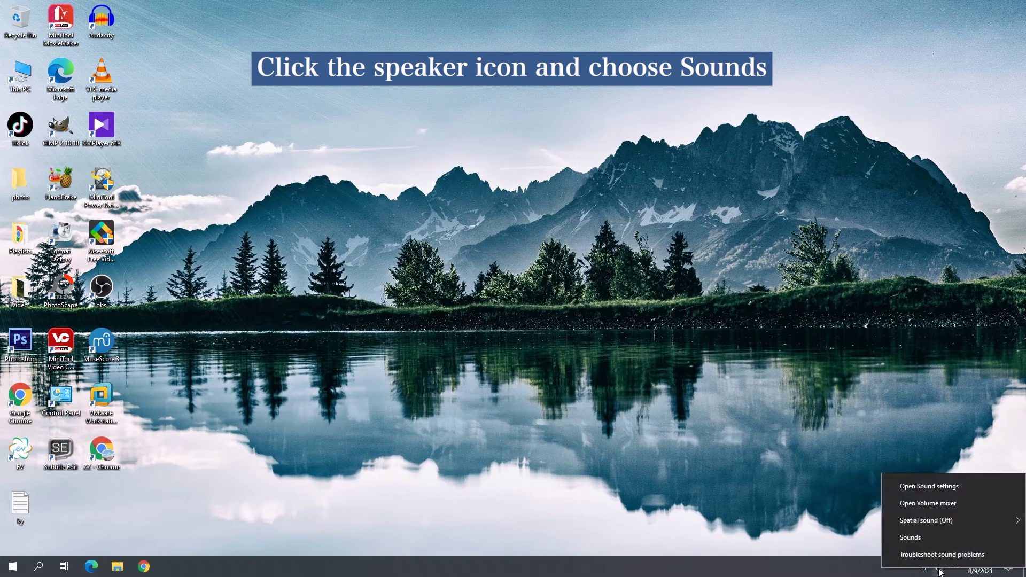
click(956, 536)
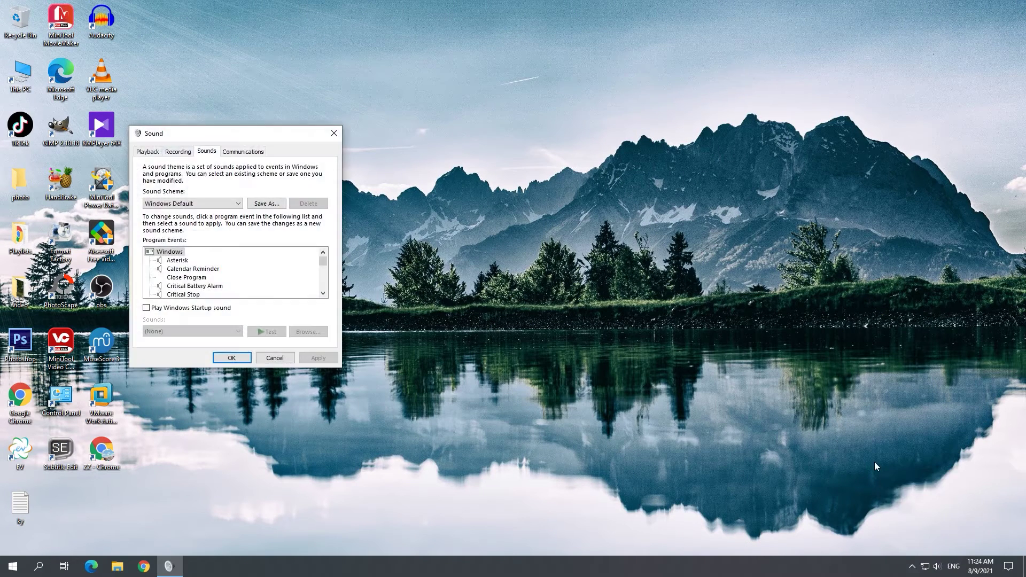
drag(254, 137, 430, 155)
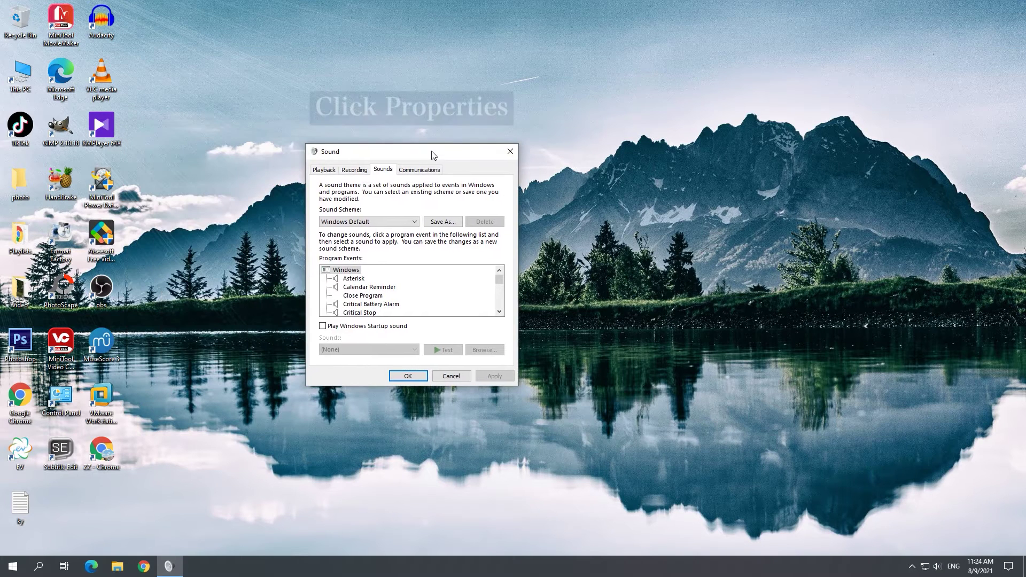
click(326, 170)
right_click(386, 209)
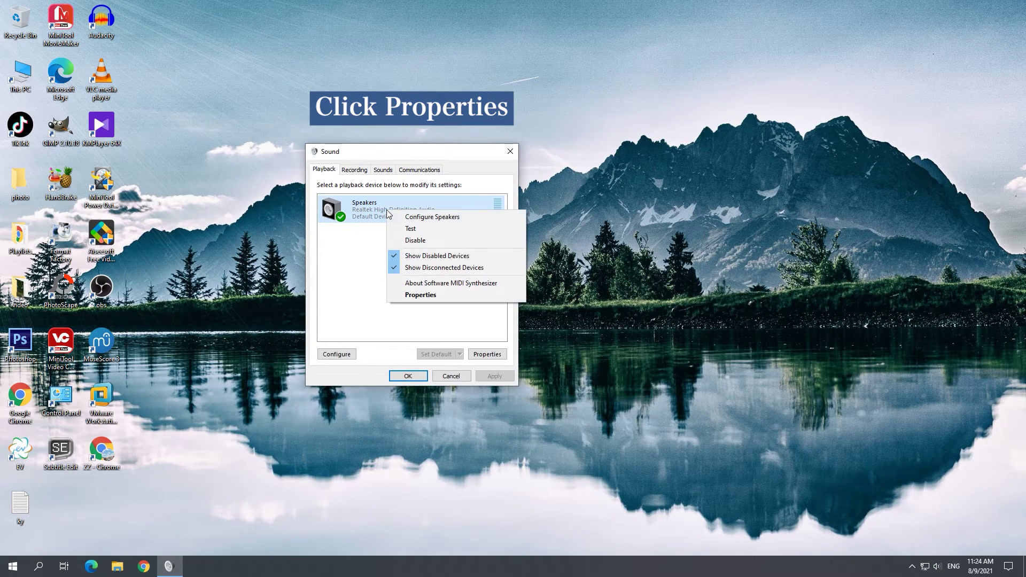
click(433, 298)
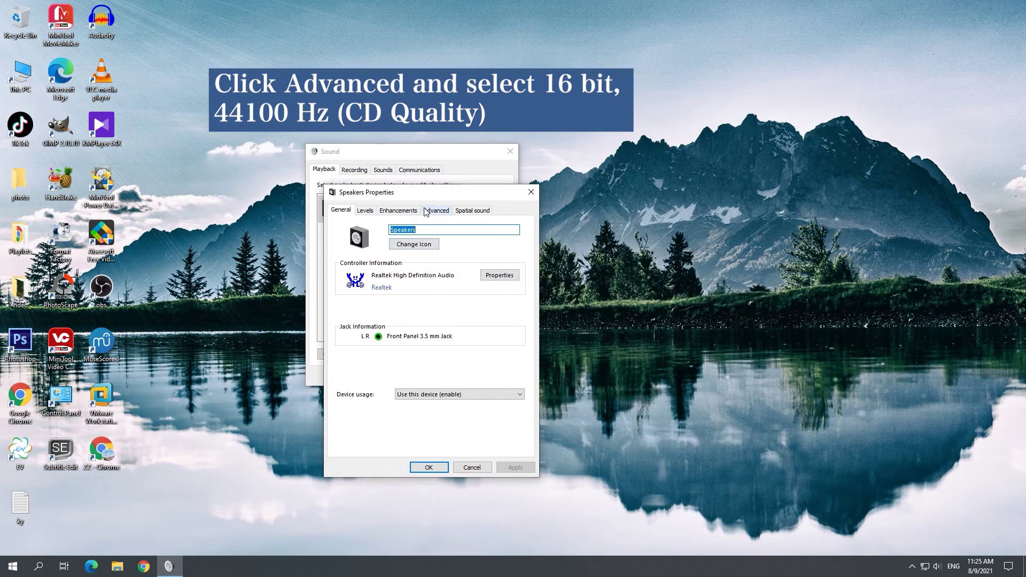
click(430, 211)
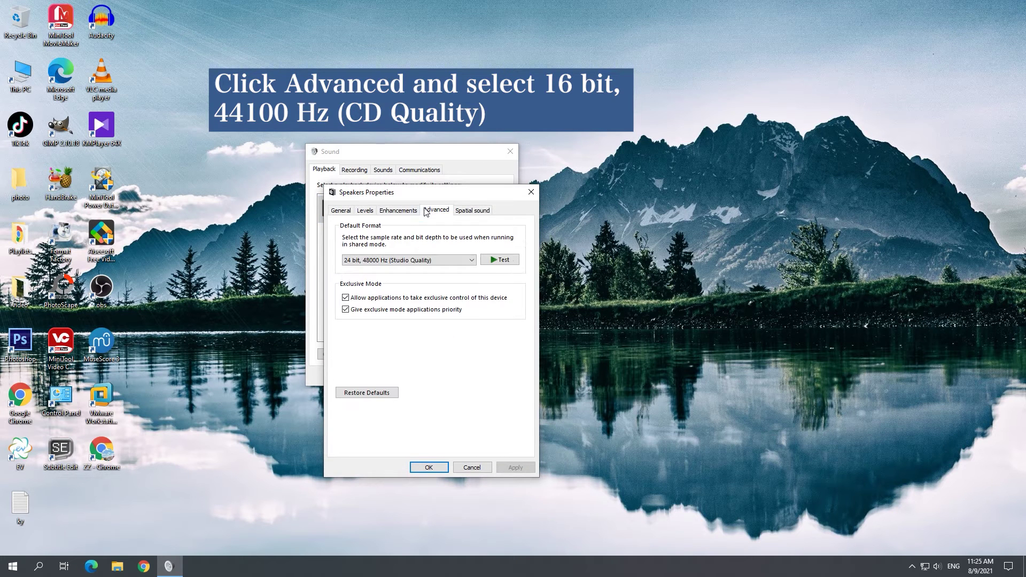
click(469, 261)
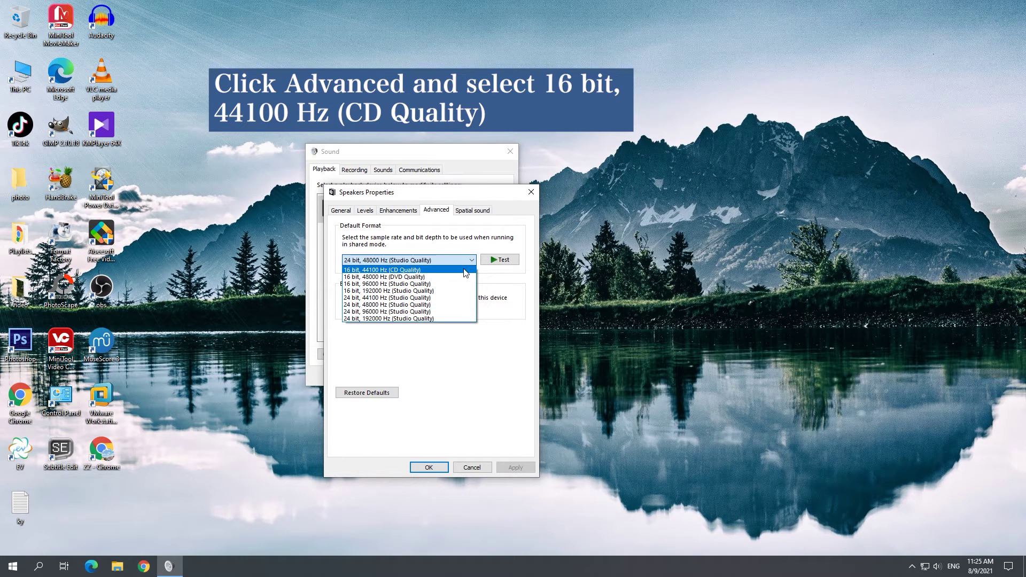
click(465, 270)
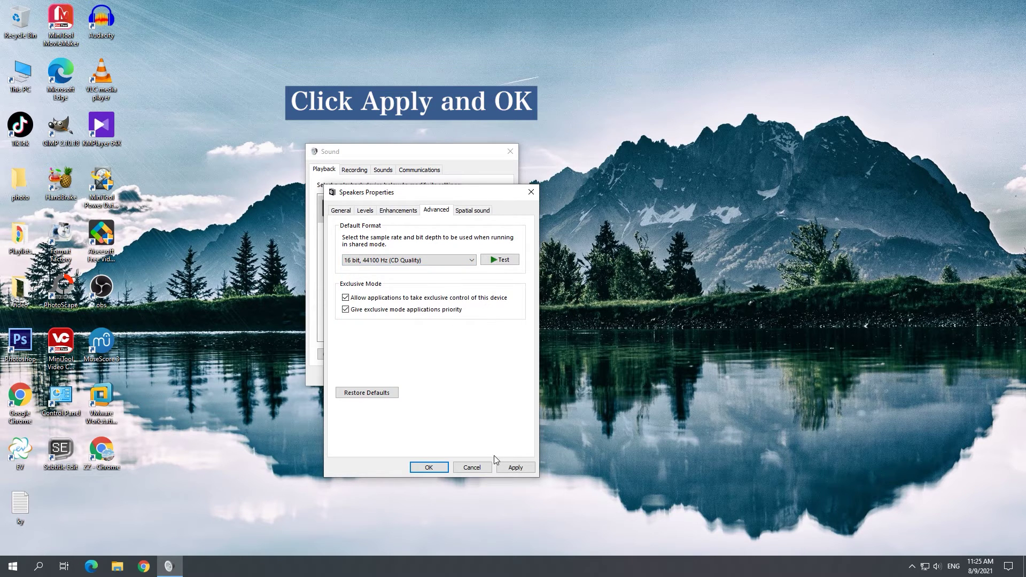
click(513, 468)
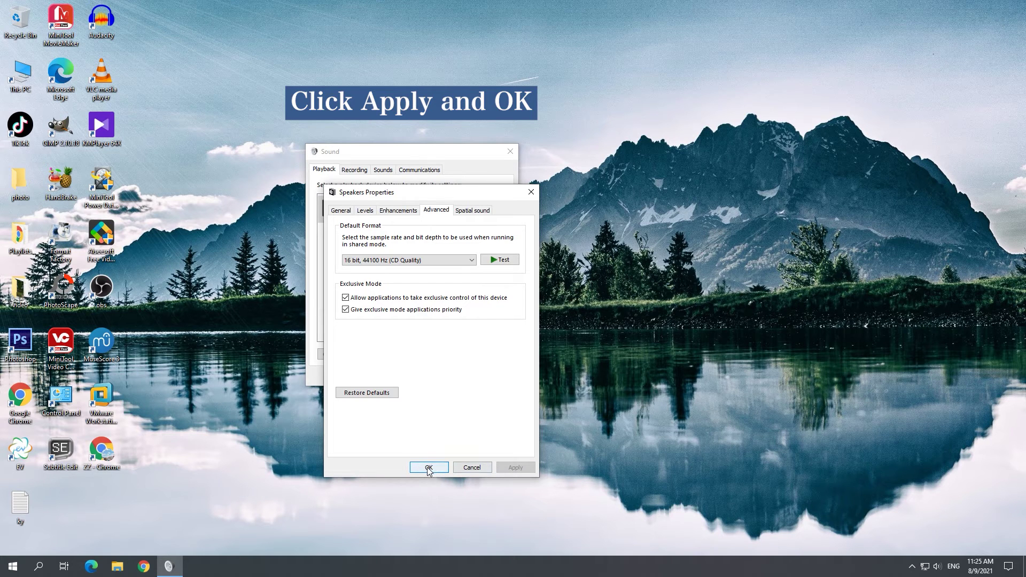
click(428, 468)
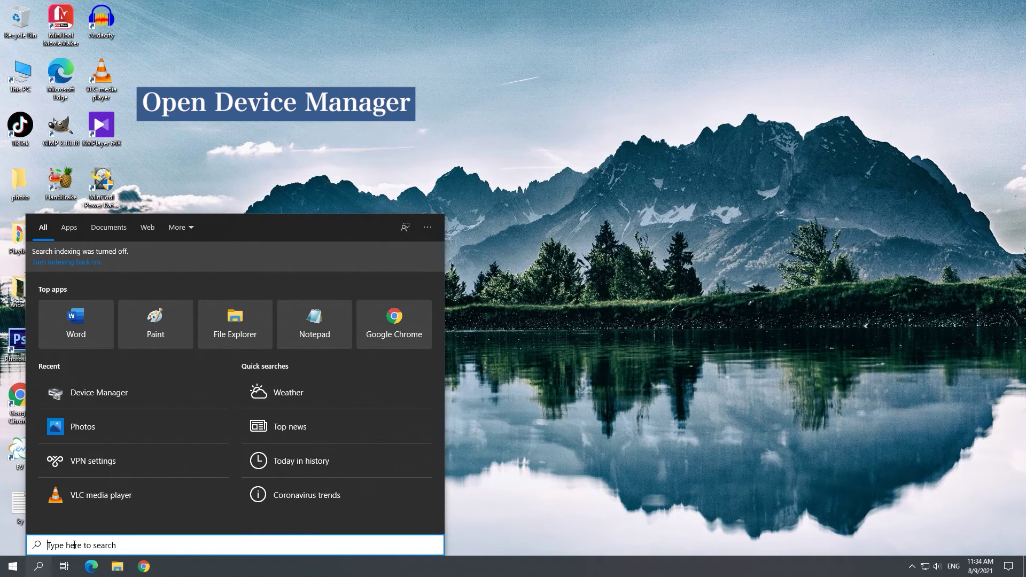
Step: Search for 'device manager' and launch it from the results
text(device)
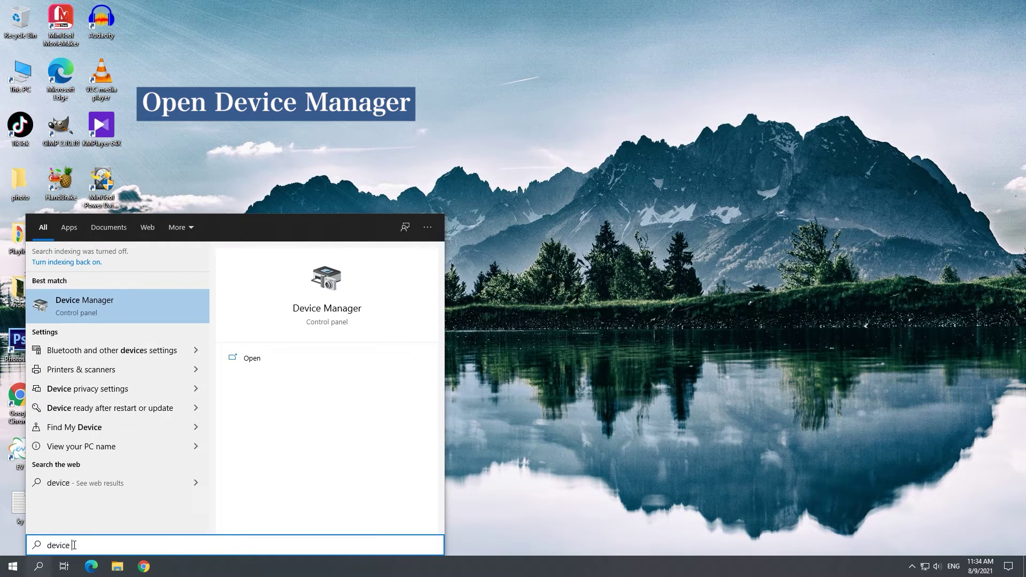
text( manager)
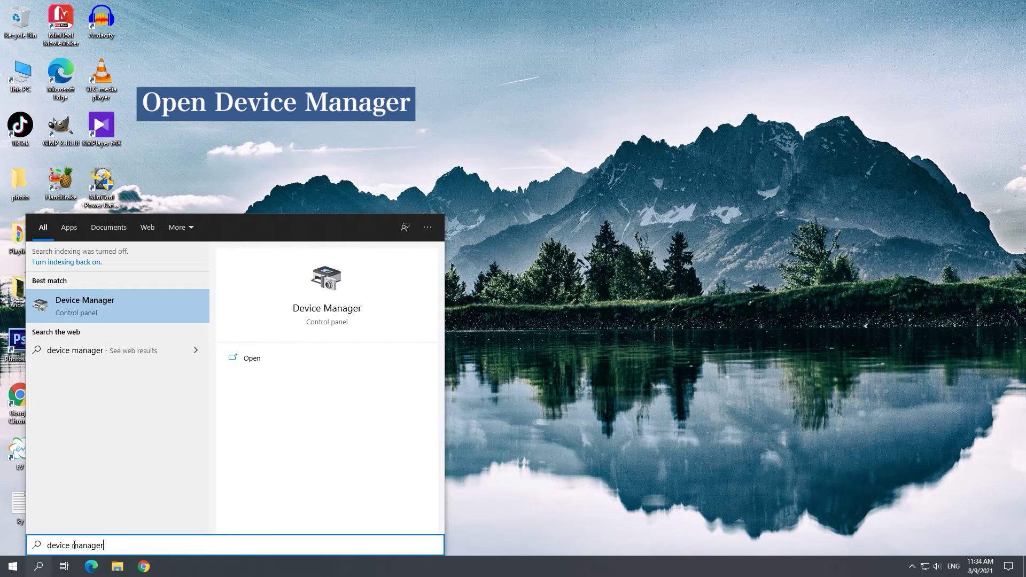
click(244, 360)
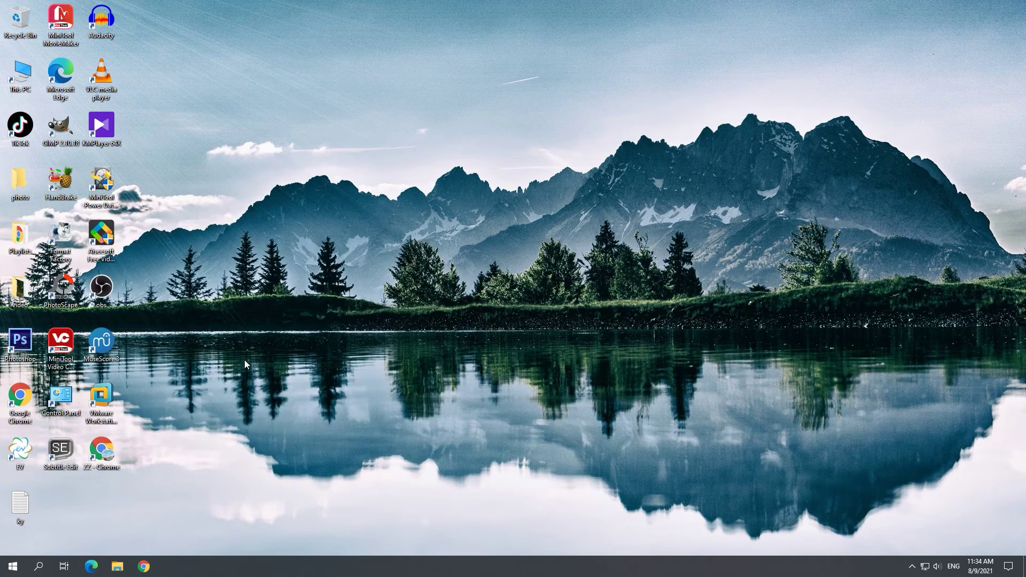
Step: Under Audio inputs and outputs, disable the Speakers and Stereo Mix devices, confirming each
drag(339, 38, 564, 76)
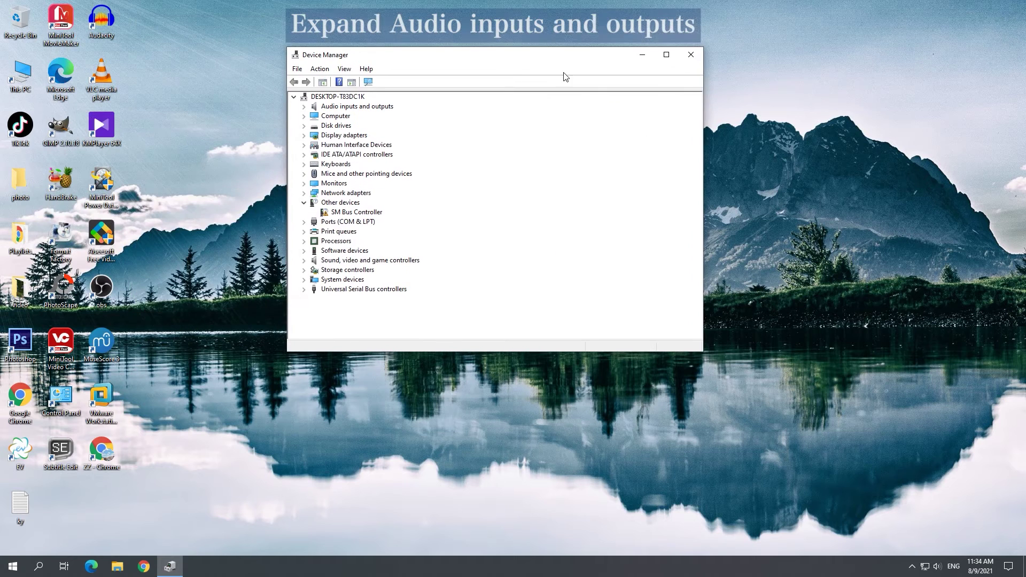
click(304, 107)
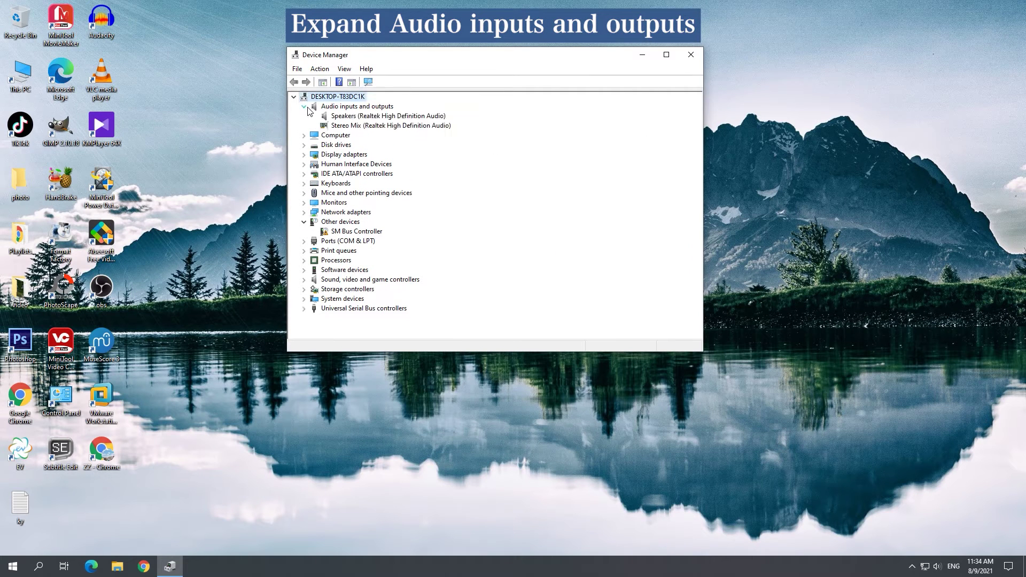
right_click(335, 116)
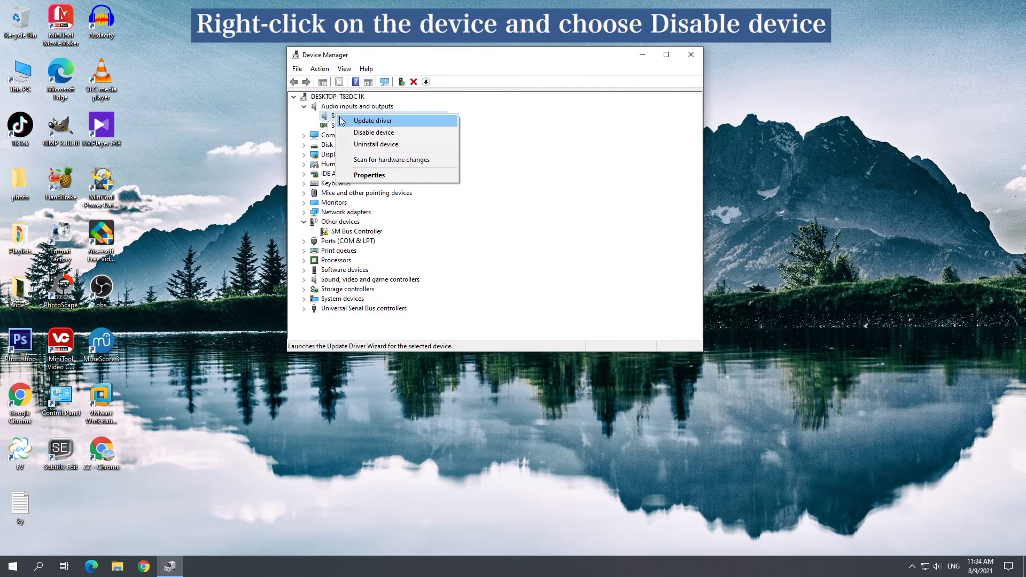
click(377, 133)
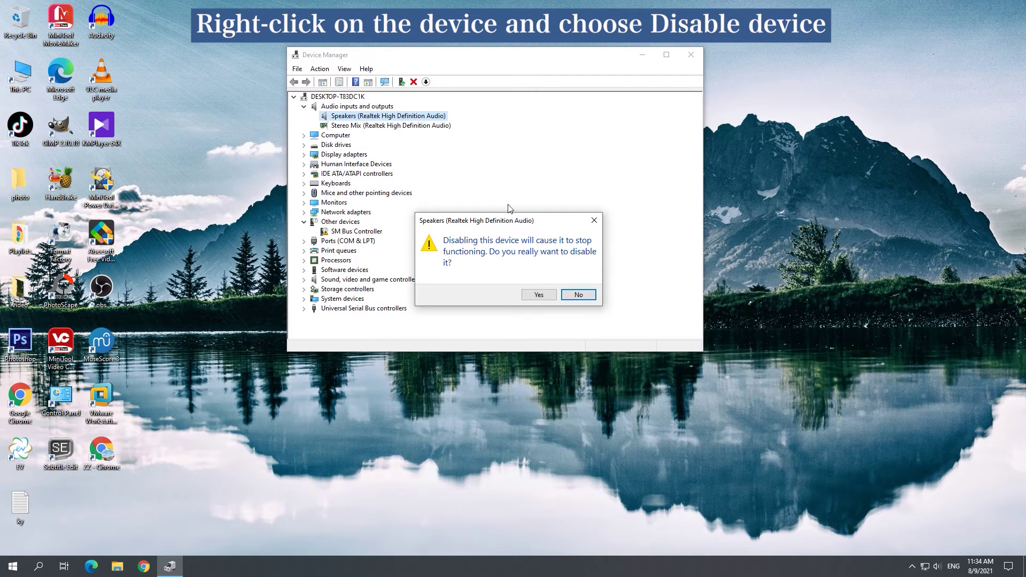
click(536, 297)
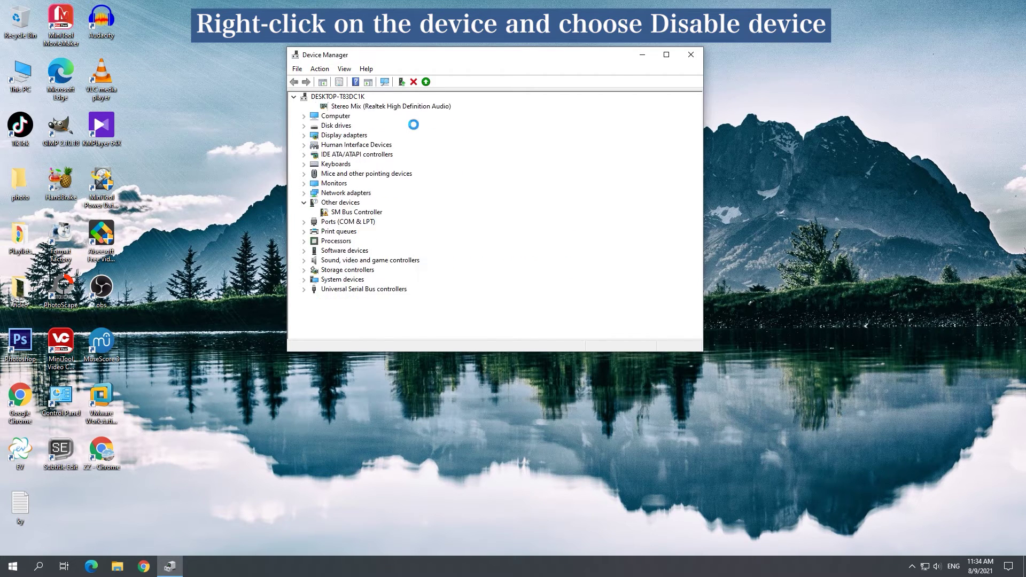
right_click(415, 126)
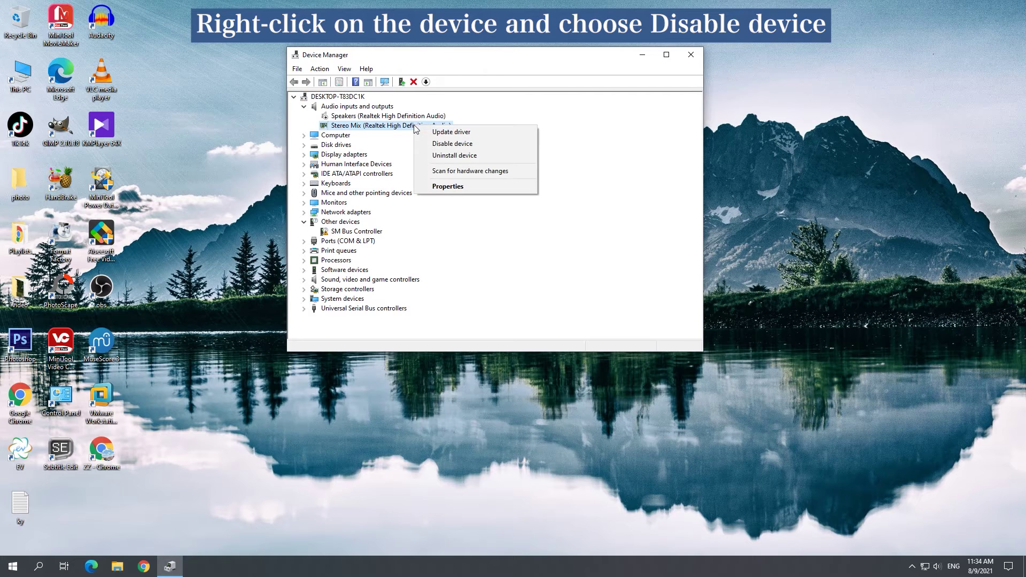
click(454, 145)
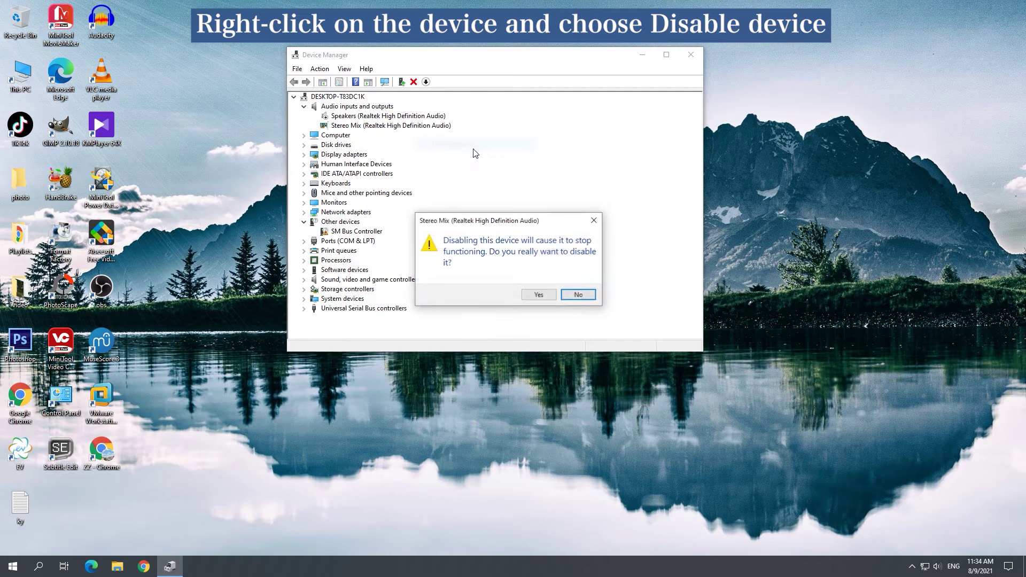
click(534, 294)
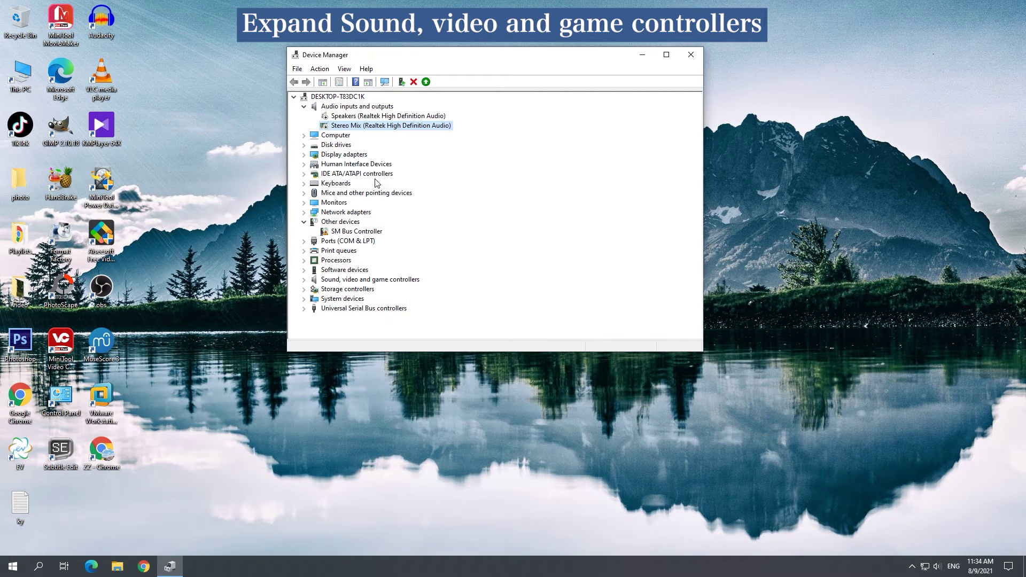
Step: Disable Realtek High Definition Audio under Sound, video and game controllers, then close Device Manager
click(304, 280)
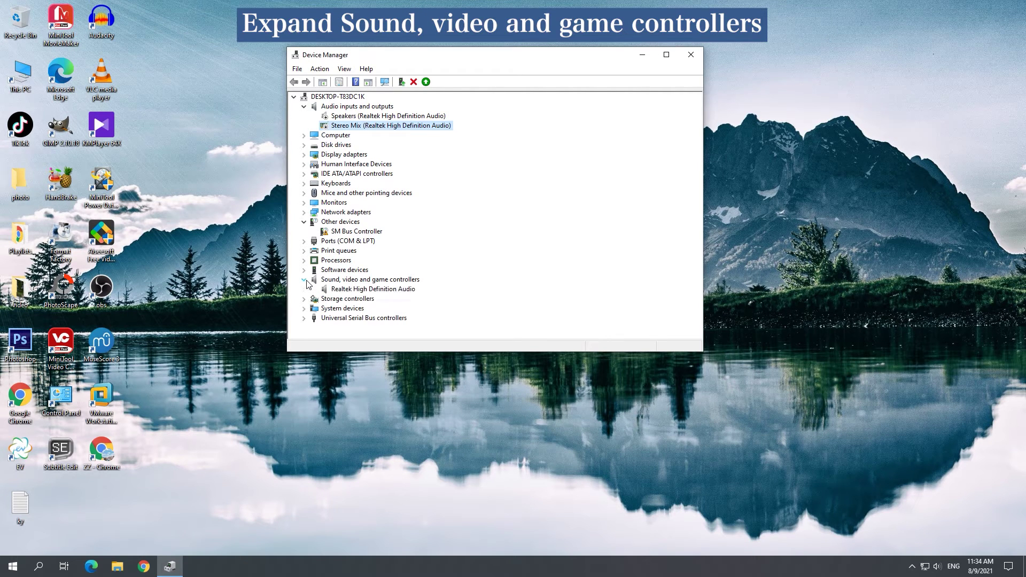
right_click(347, 289)
click(374, 305)
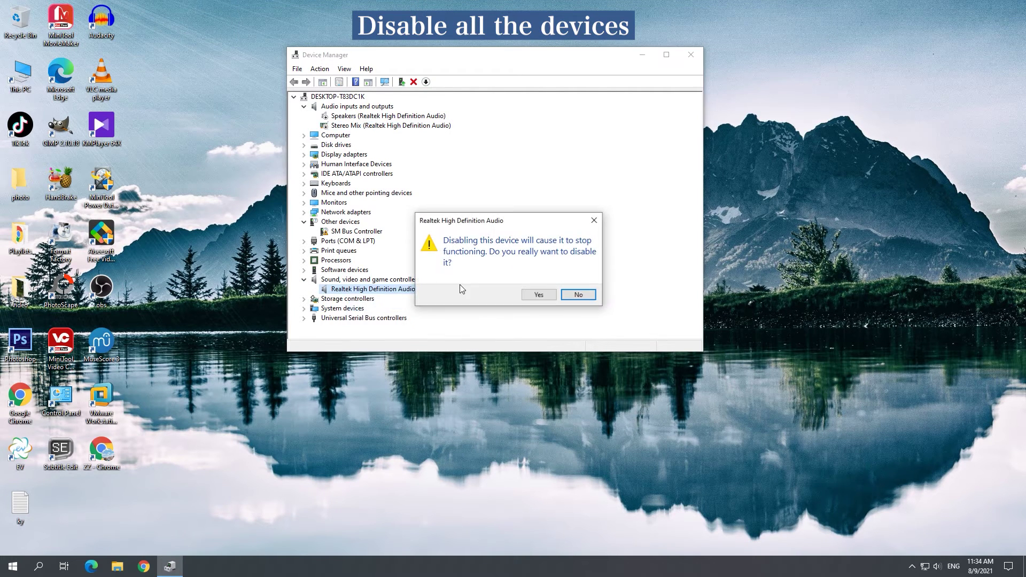
click(543, 295)
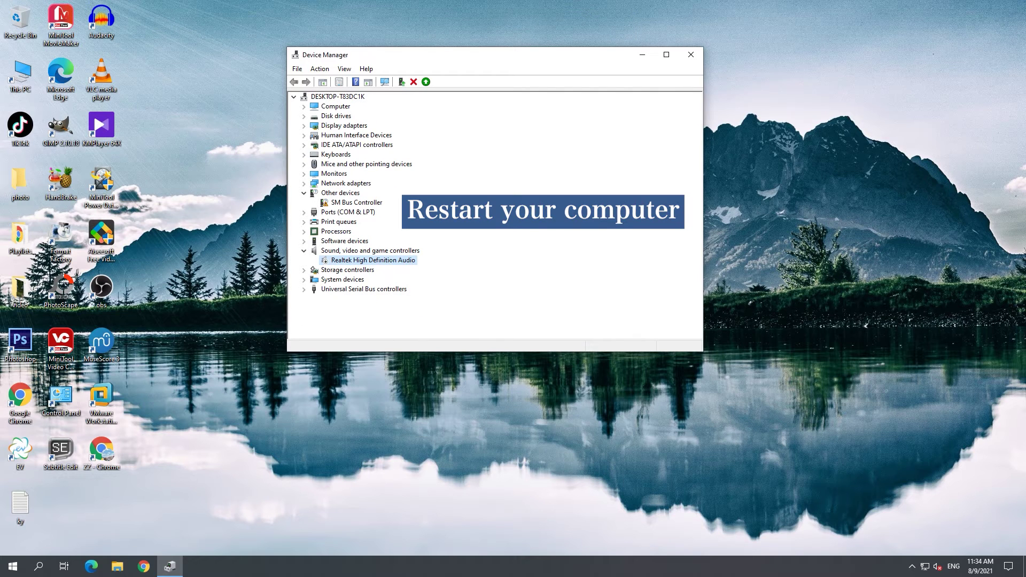
click(689, 57)
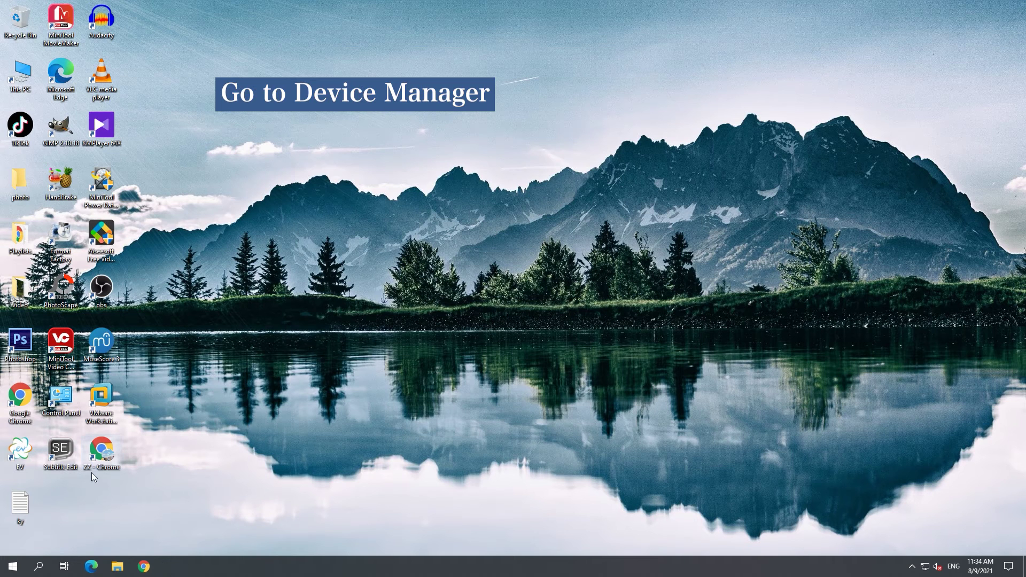
Step: Reopen Device Manager from recent search items and enable Realtek High Definition Audio again
click(38, 565)
click(127, 392)
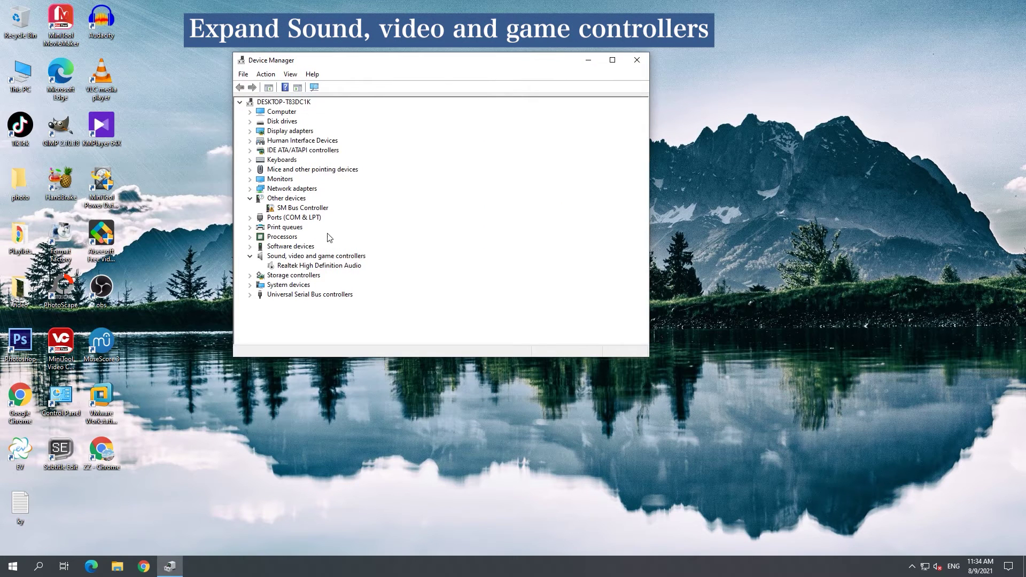
right_click(301, 265)
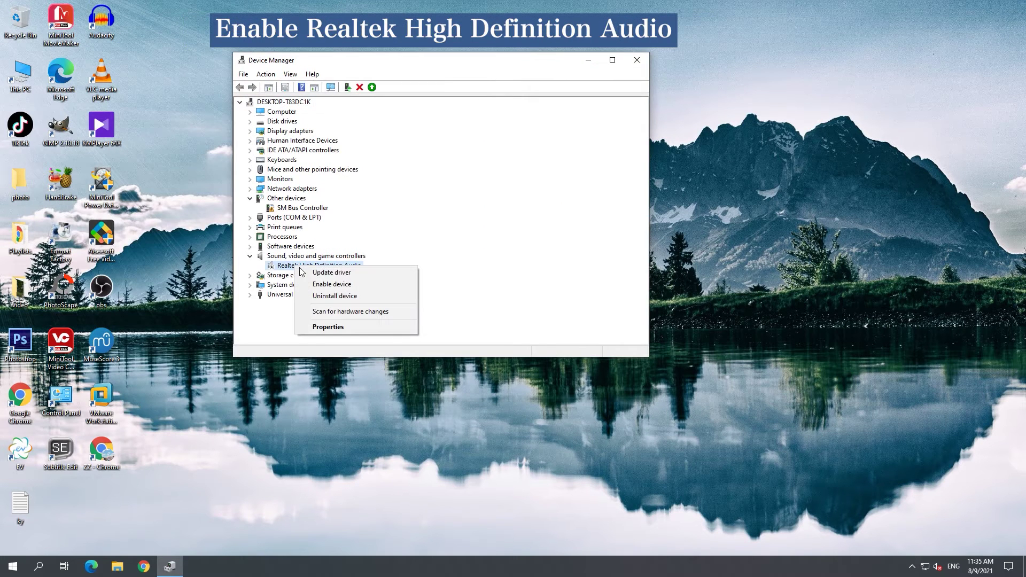
click(342, 287)
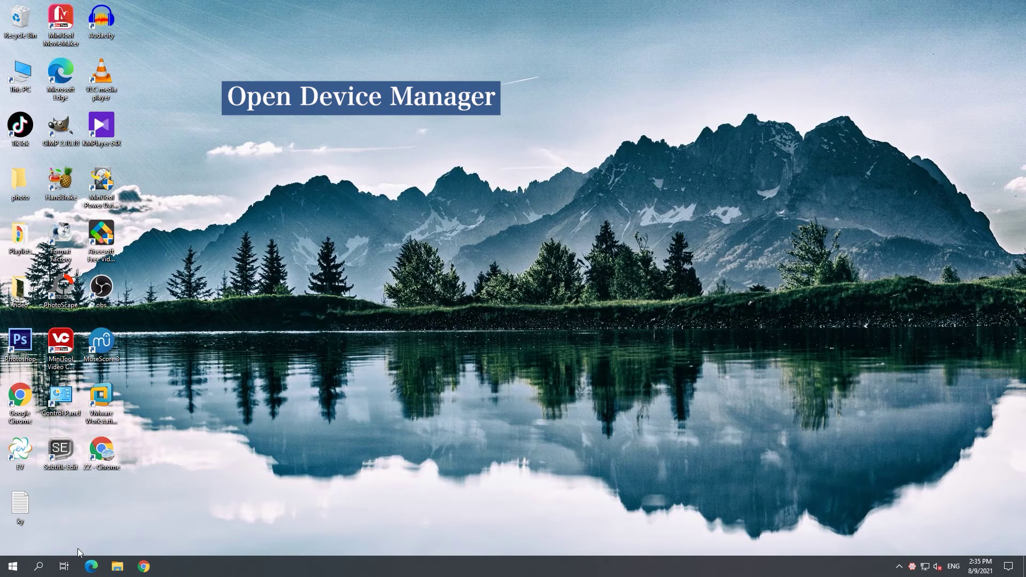
Step: Reopen Device Manager and uninstall the Realtek PCIe GbE Family Controller under Network adapters
click(38, 566)
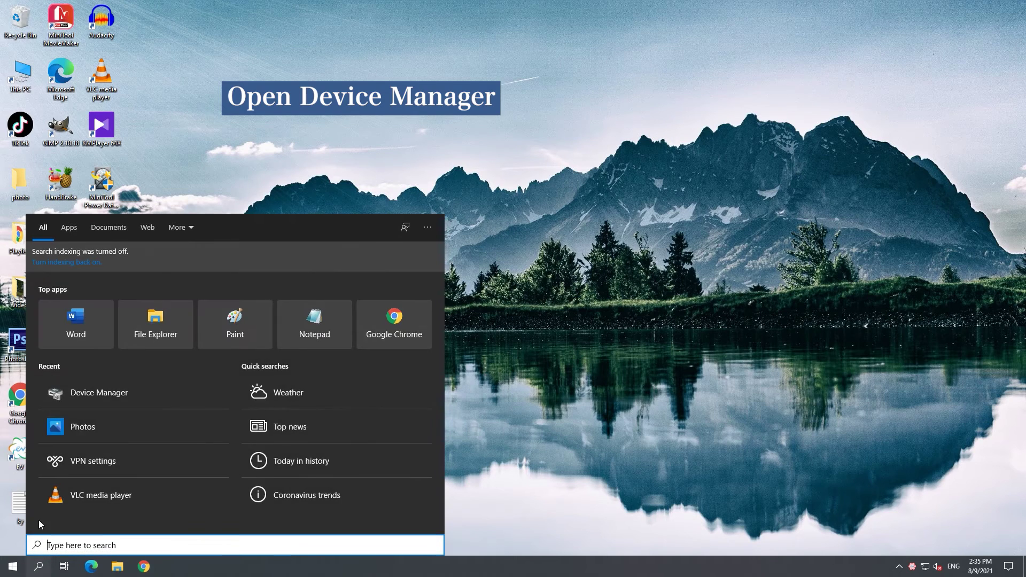
click(128, 396)
drag(274, 41, 564, 62)
click(348, 187)
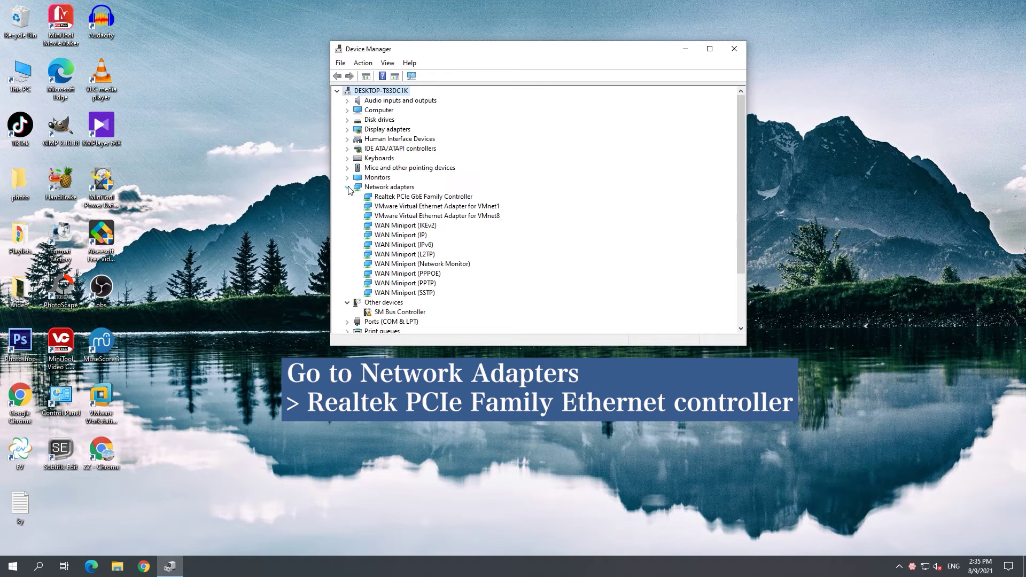
right_click(392, 198)
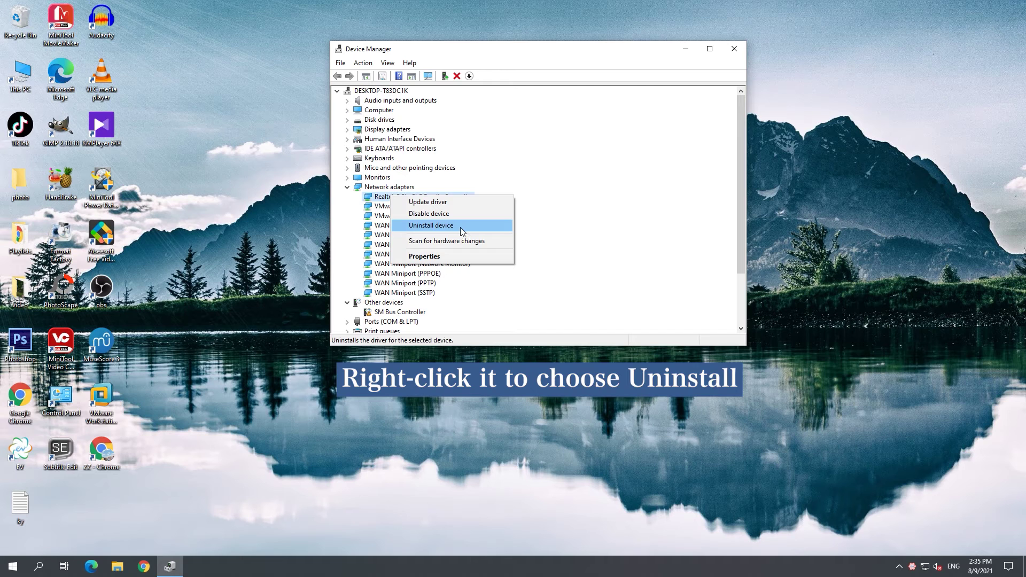
click(462, 231)
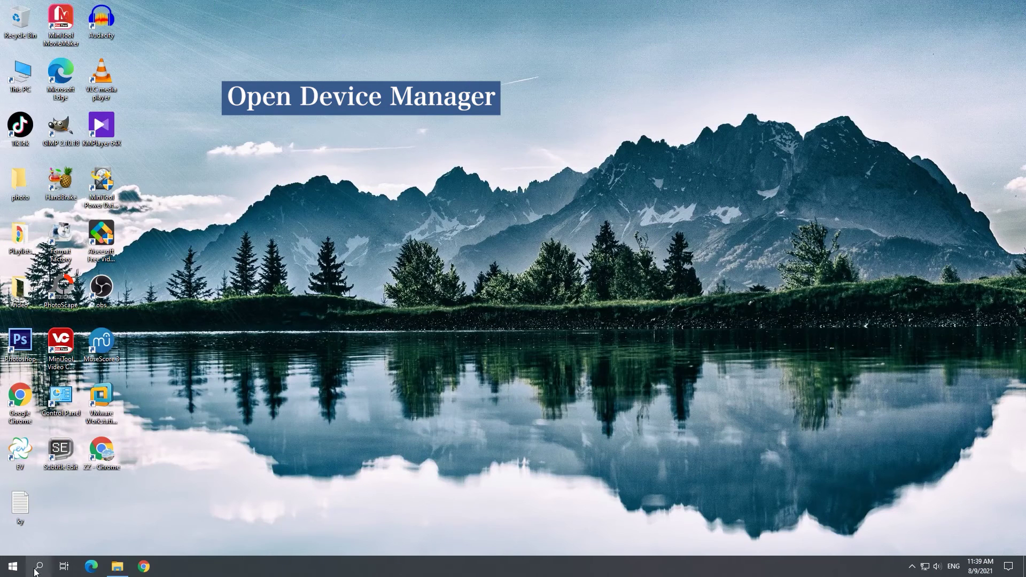
Step: In Device Manager, update the Realtek High Definition Audio driver by searching automatically
click(38, 566)
click(99, 406)
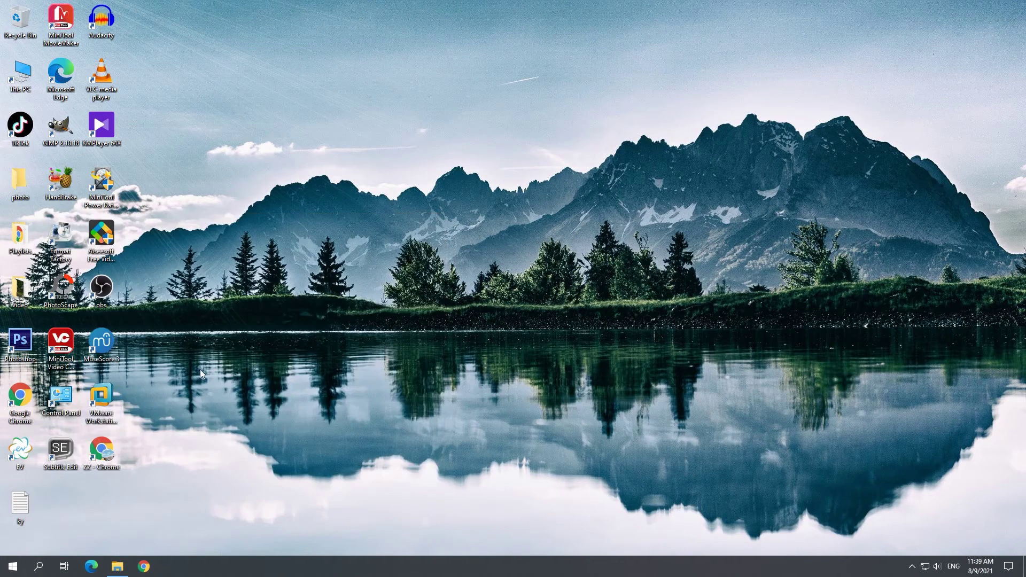
drag(345, 38, 600, 62)
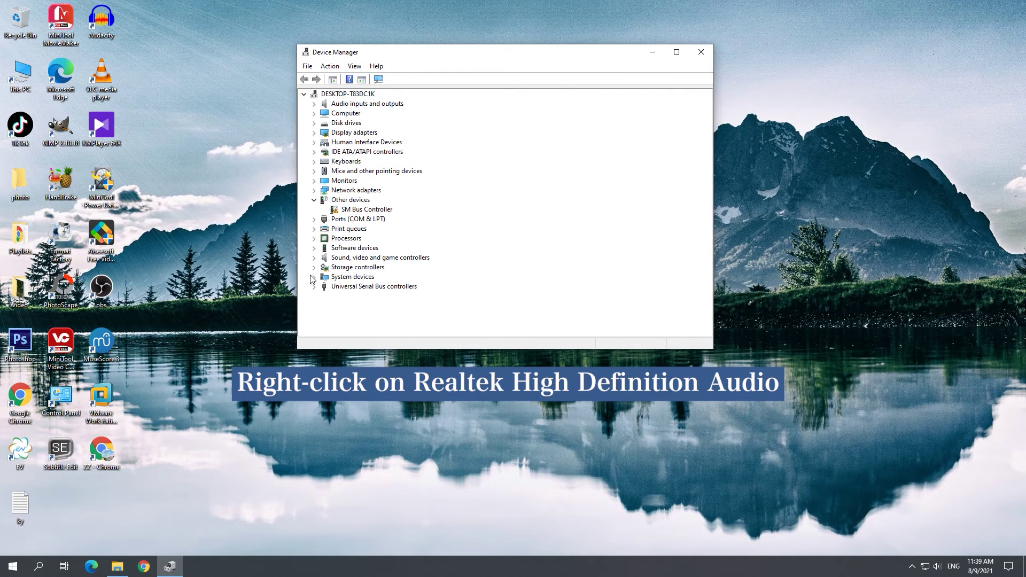
click(314, 258)
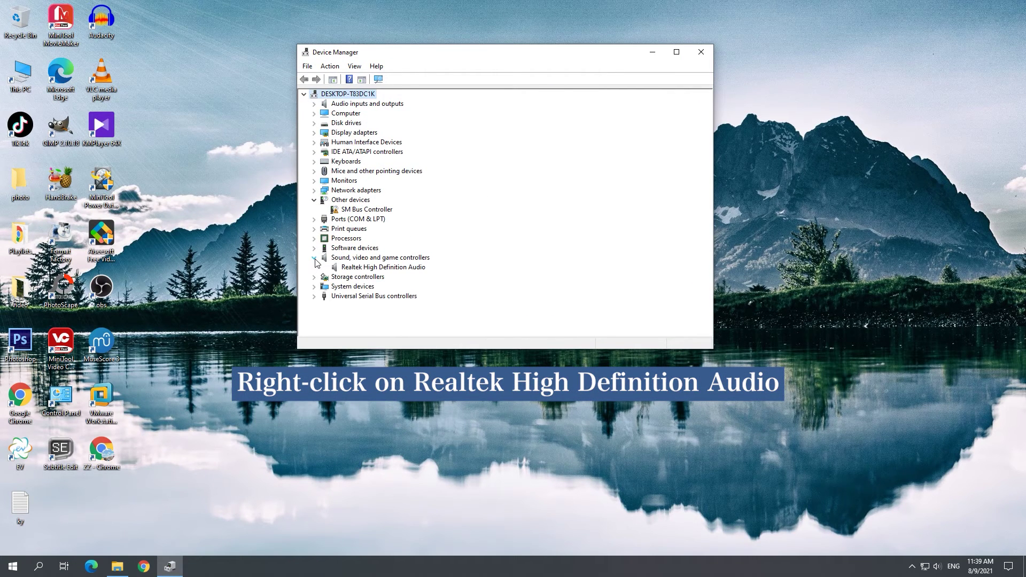
right_click(348, 268)
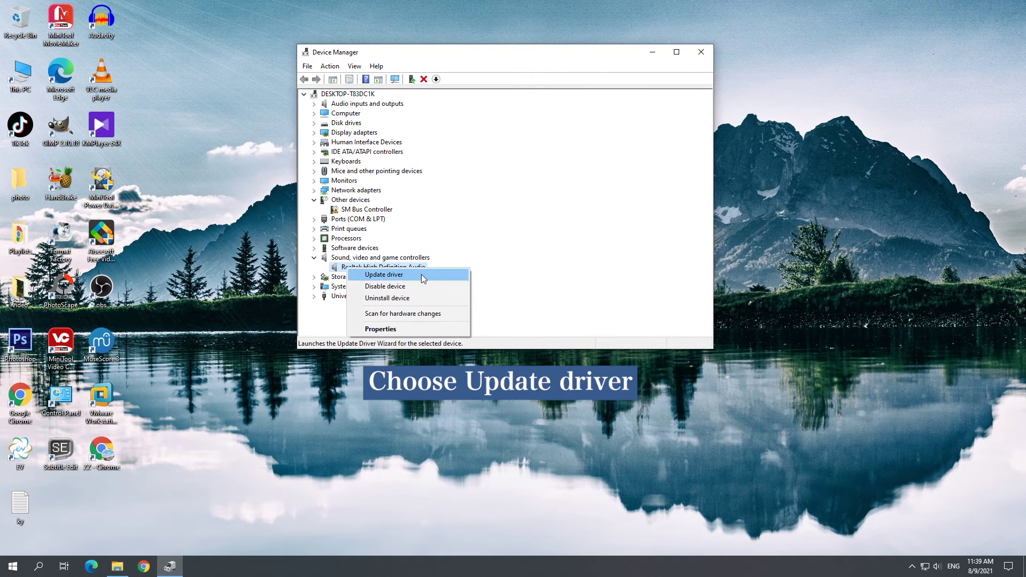
click(428, 274)
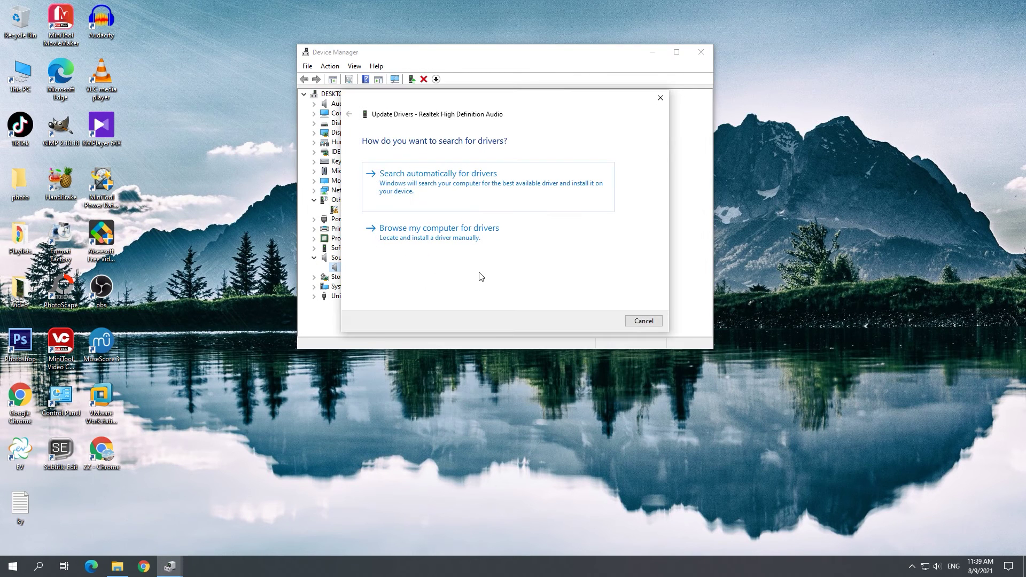
click(559, 192)
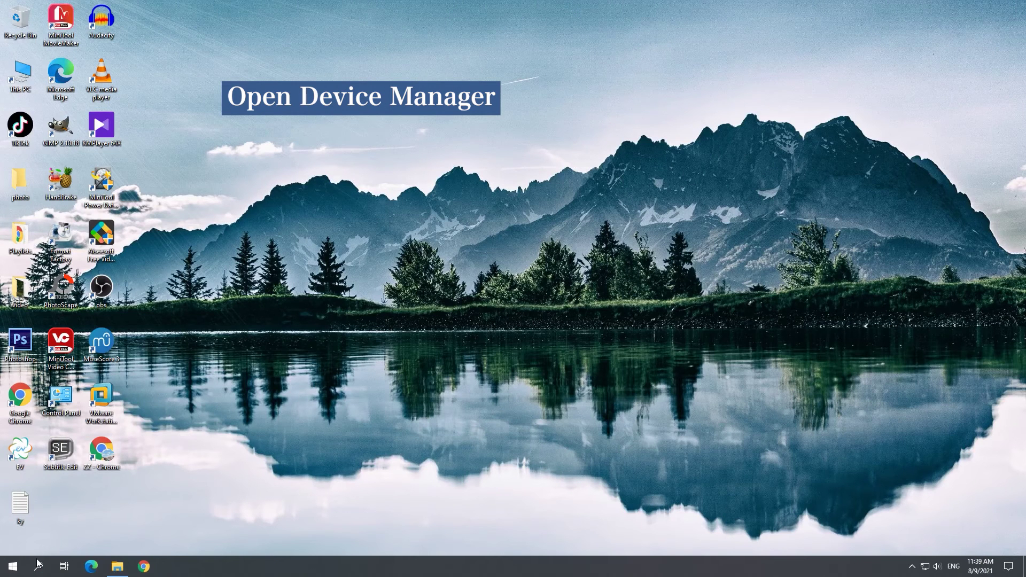
click(38, 565)
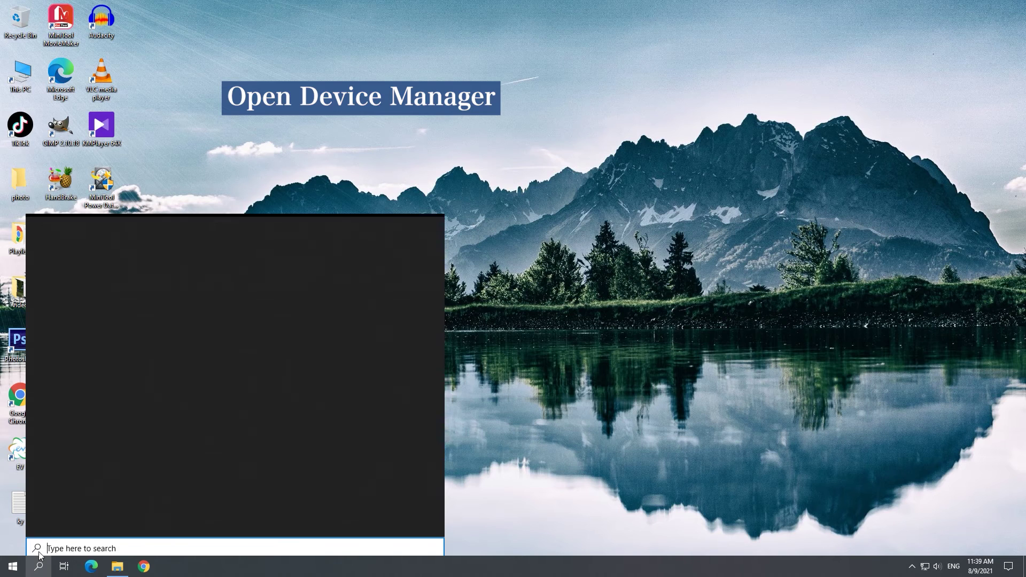
click(107, 392)
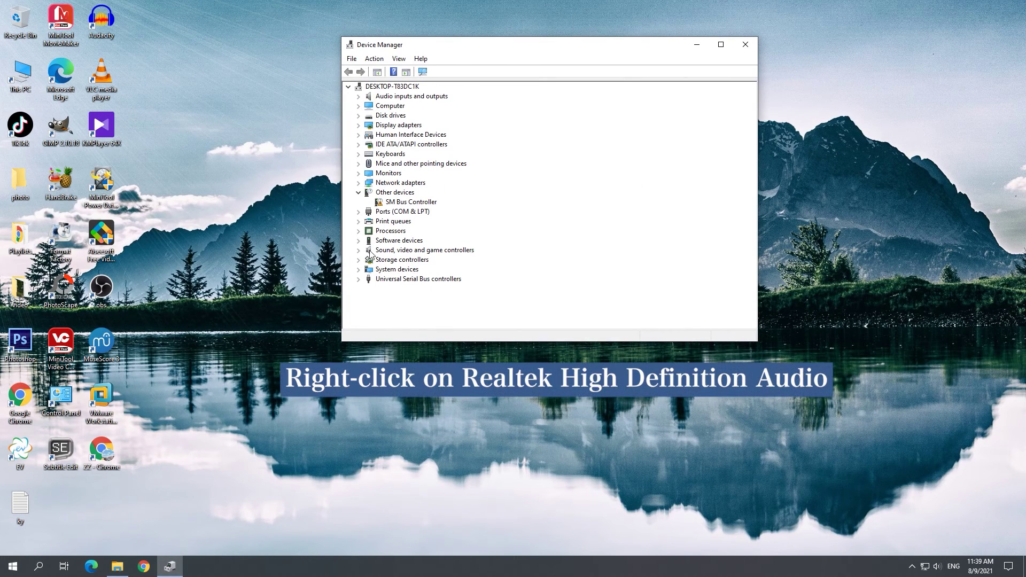
click(361, 251)
right_click(419, 261)
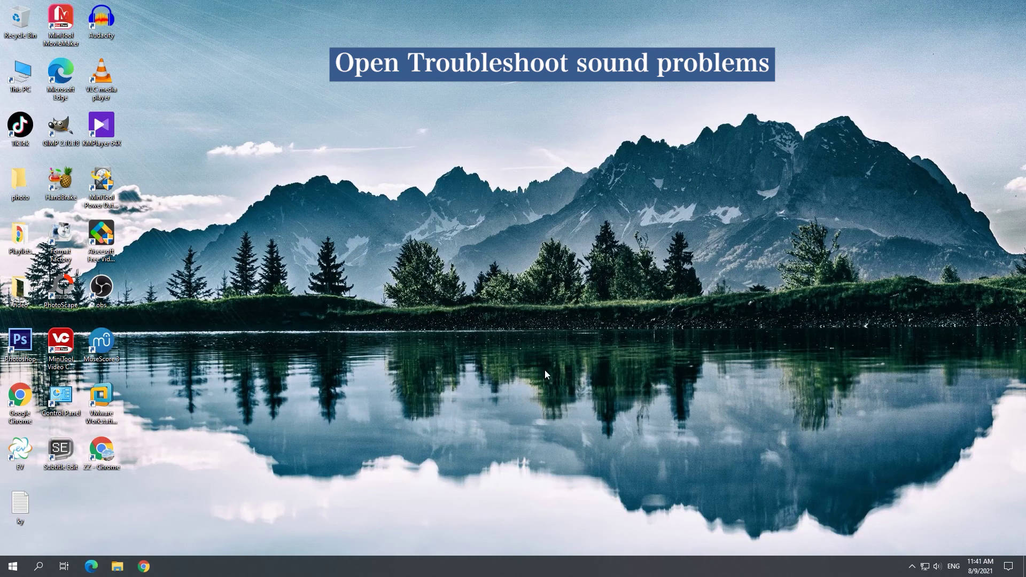
Step: Launch Troubleshoot sound problems from the tray and answer Yes to the scan, beep and rescan prompts
right_click(937, 566)
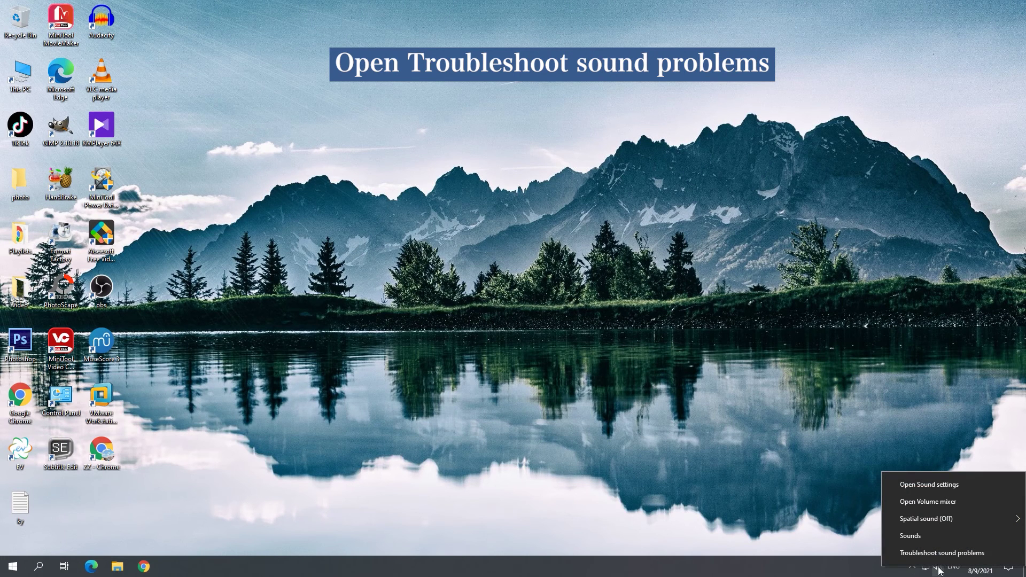
click(948, 554)
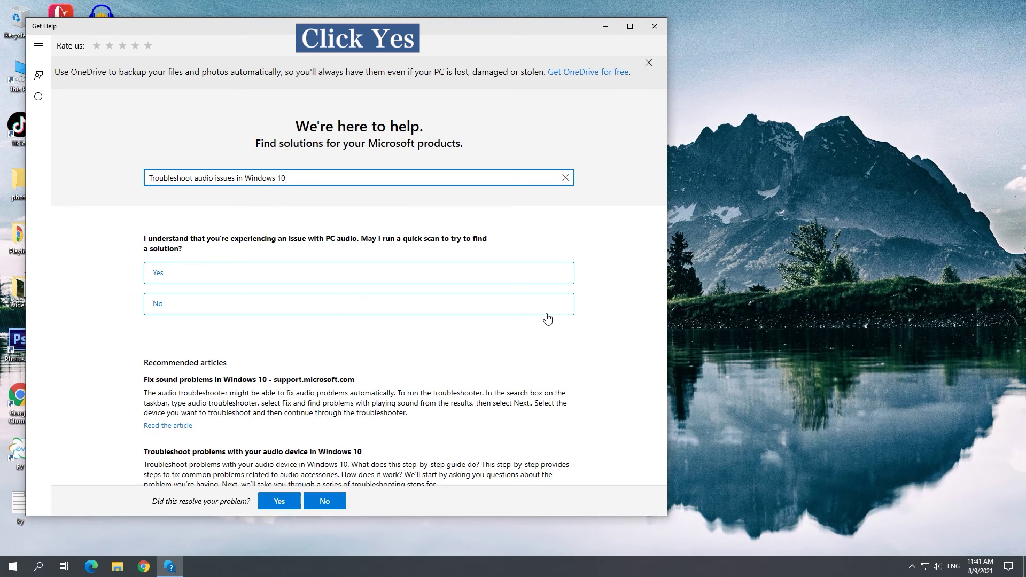
click(541, 277)
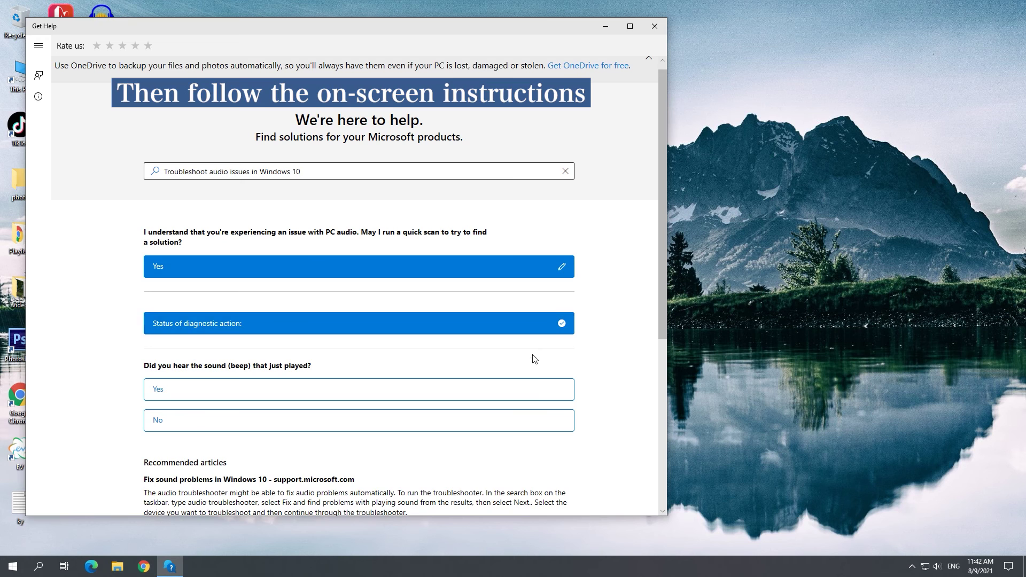
click(536, 394)
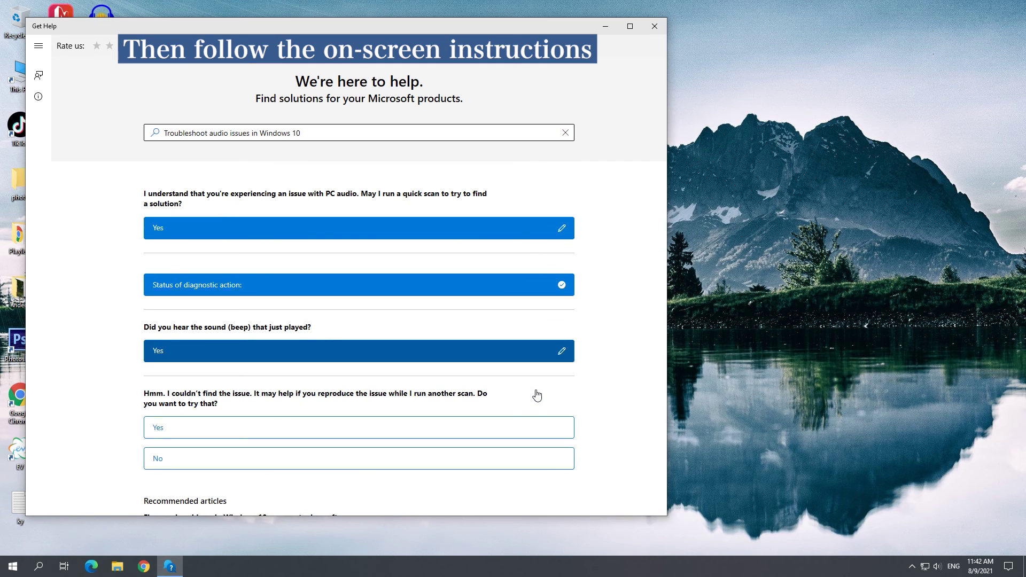
click(522, 428)
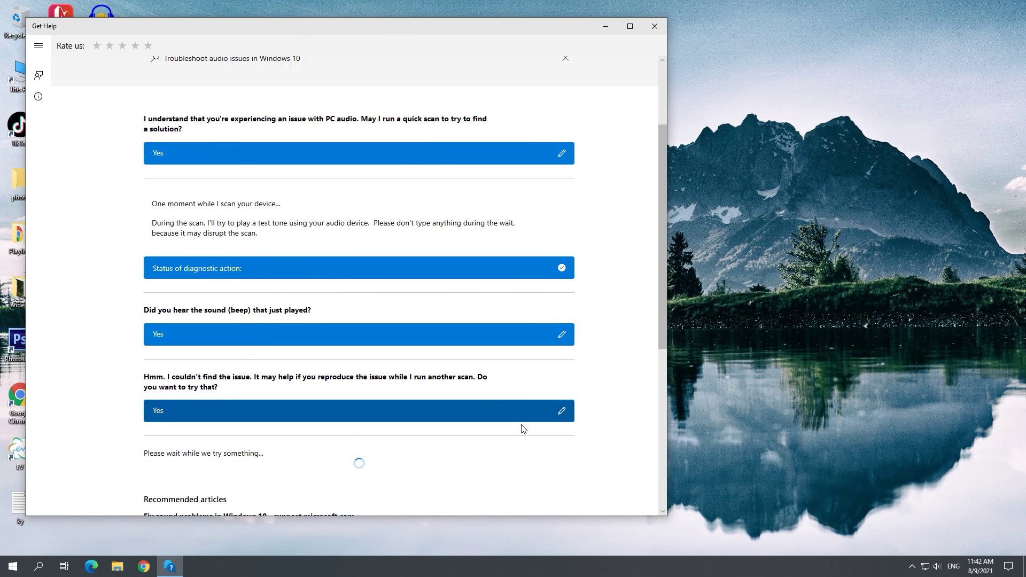